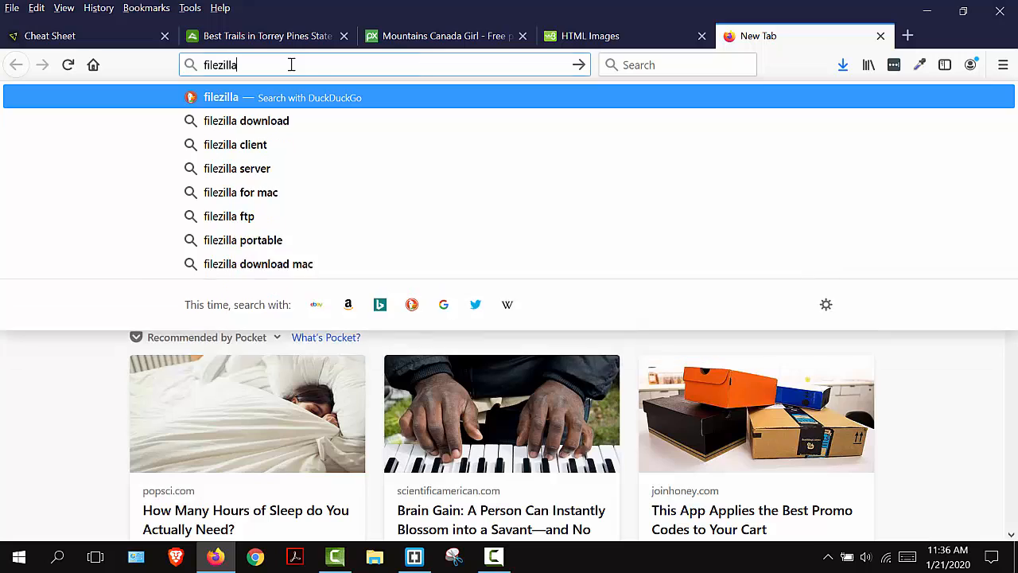
# - Search the web for filezilla, open the official FileZilla project site, and go to its client download page
pyautogui.press('Return')
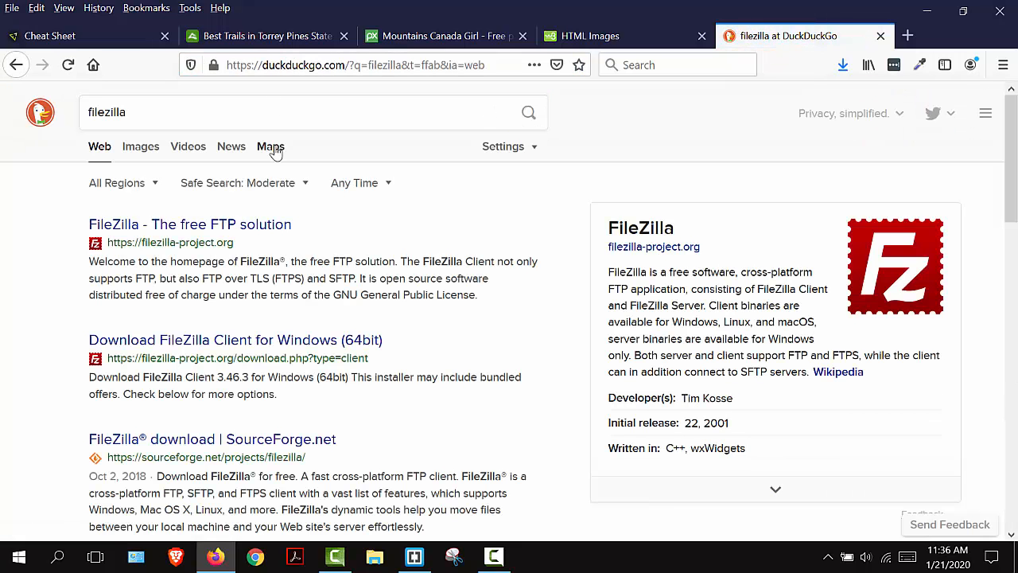
pyautogui.click(214, 229)
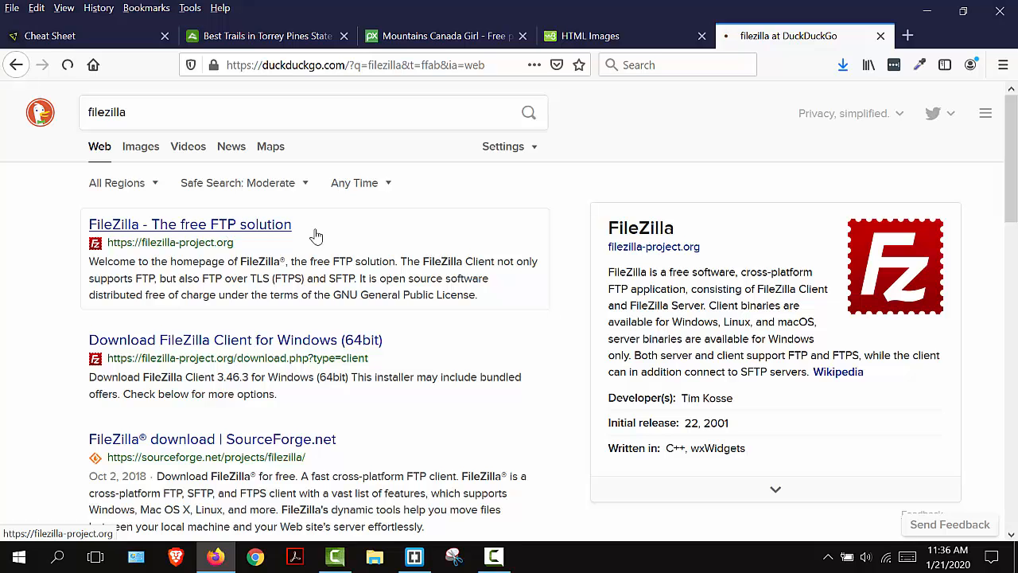
pyautogui.scroll(-3, 526, 251)
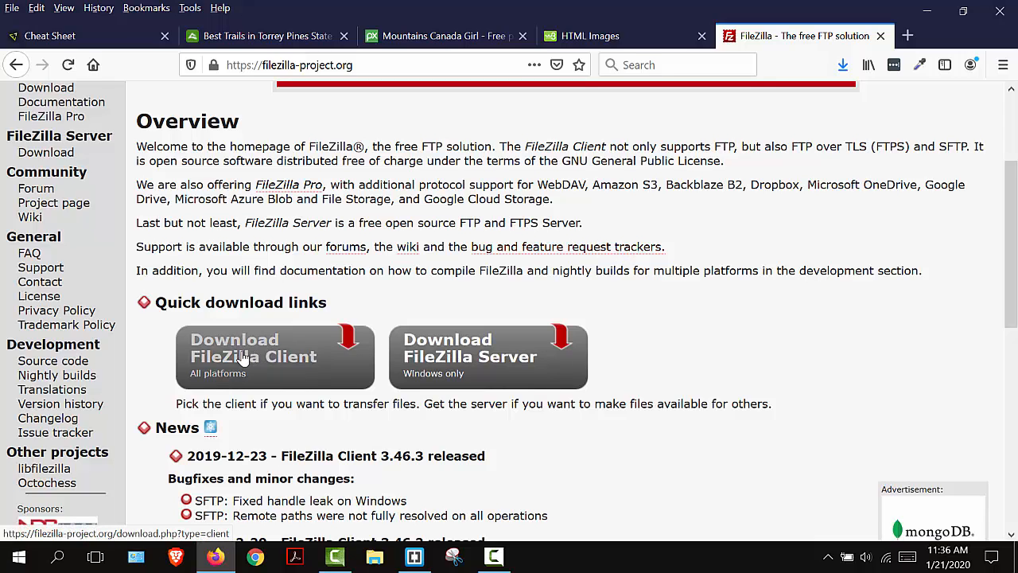
pyautogui.click(236, 355)
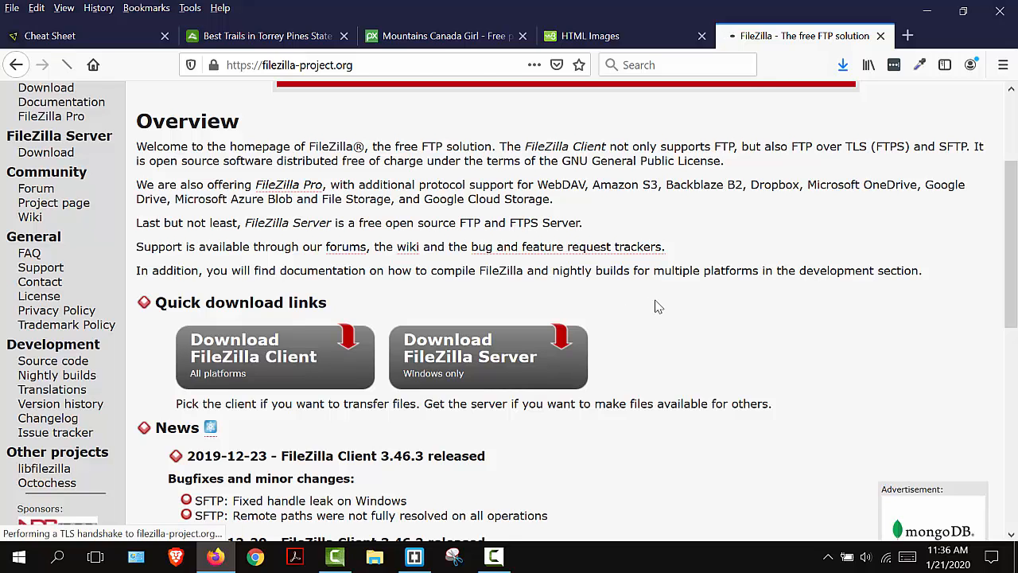
# - Download and save the Windows 64bit installer for the standard FileZilla edition, and close the thank-you popup
pyautogui.scroll(-2, 650, 326)
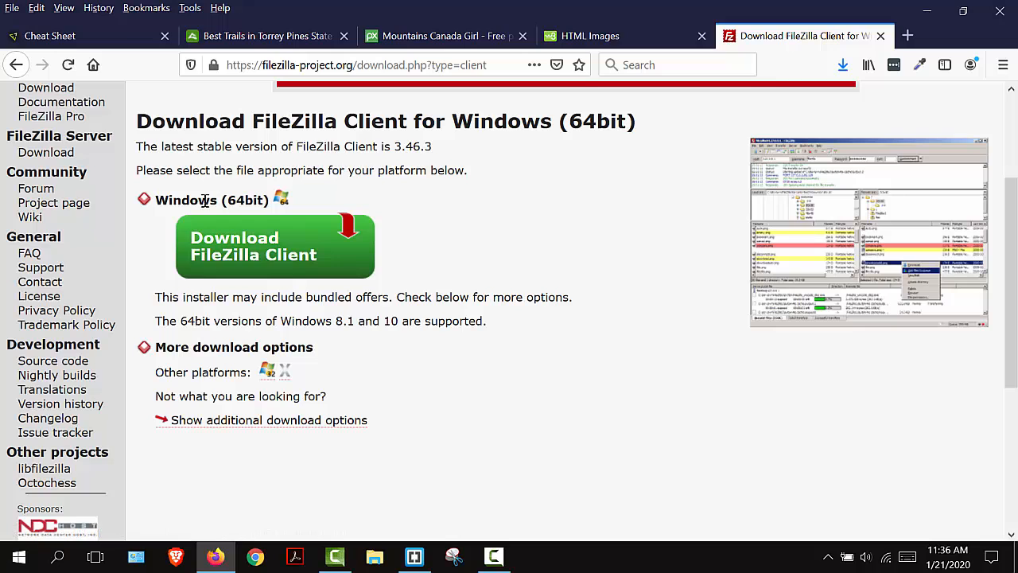
pyautogui.click(228, 255)
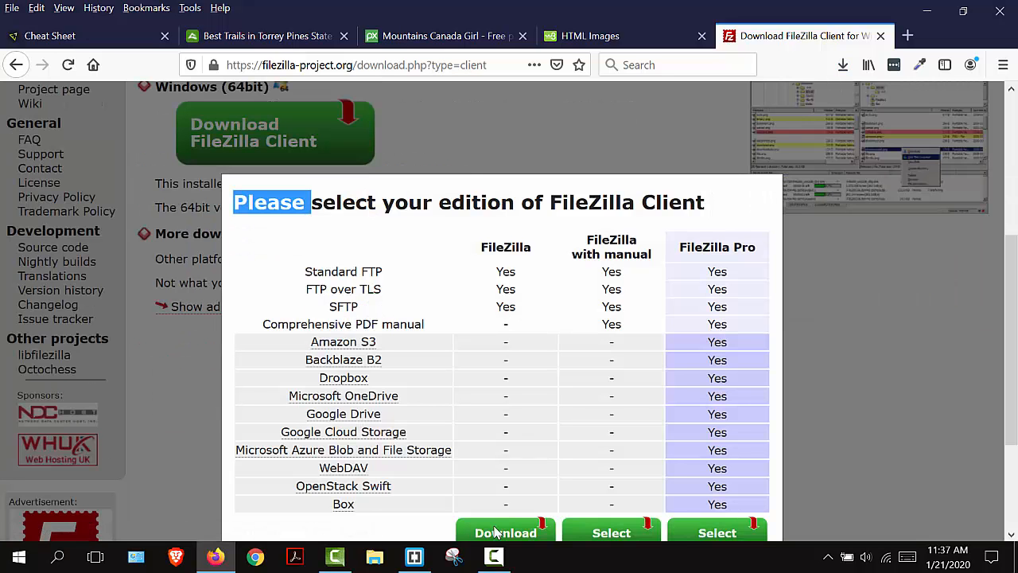
pyautogui.doubleClick(497, 532)
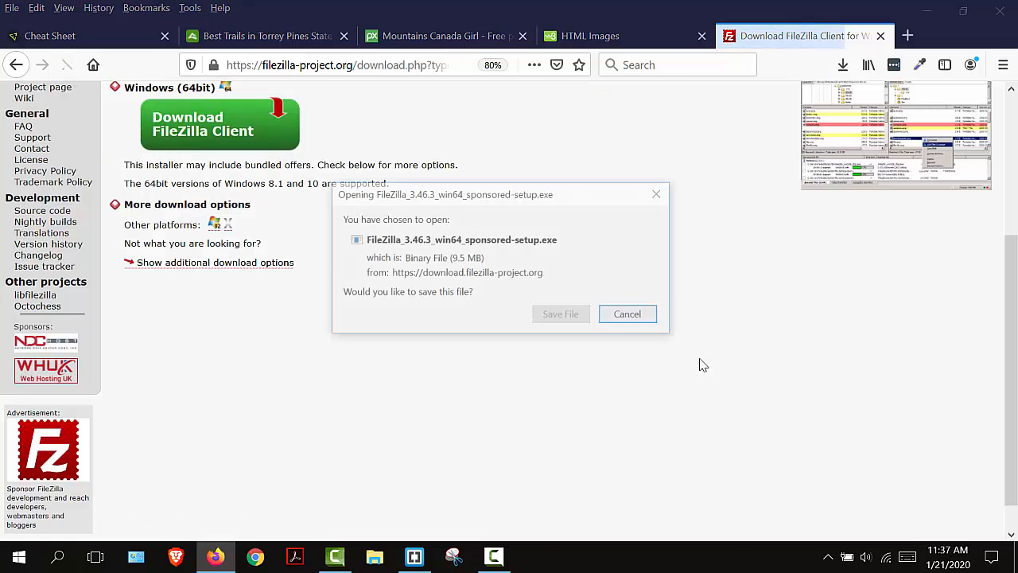
pyautogui.click(565, 316)
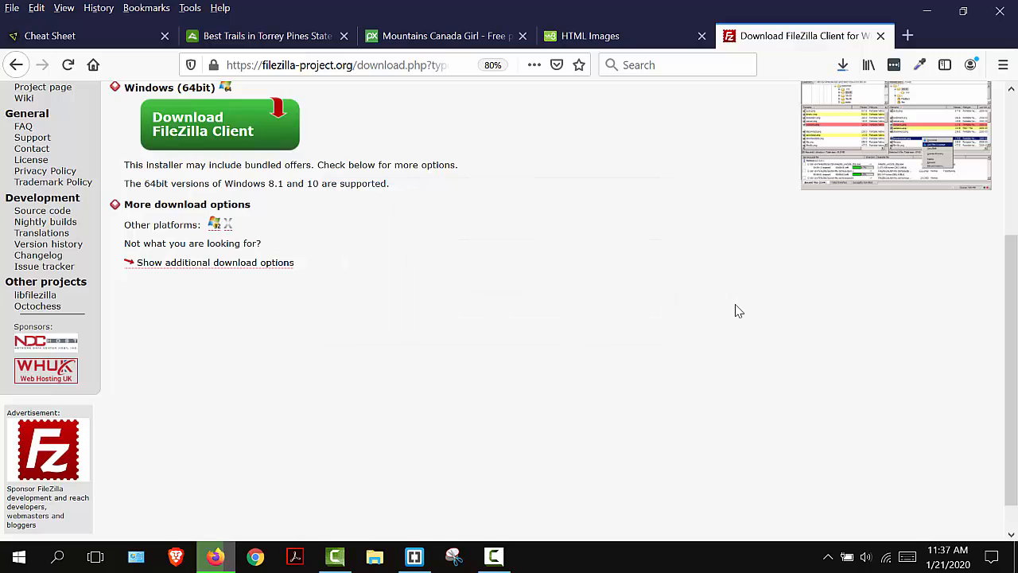
pyautogui.scroll(-1, 595, 283)
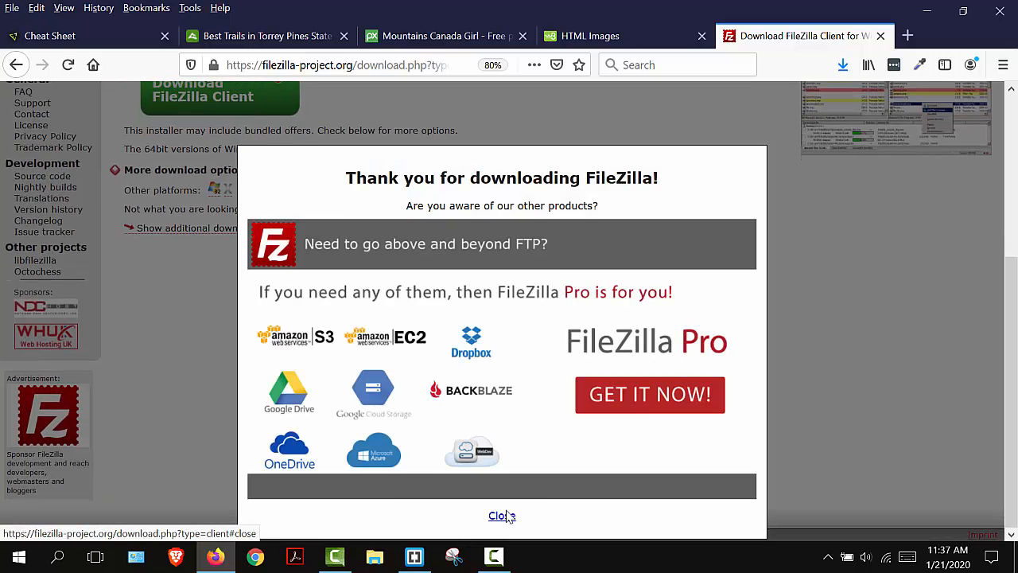
pyautogui.click(502, 515)
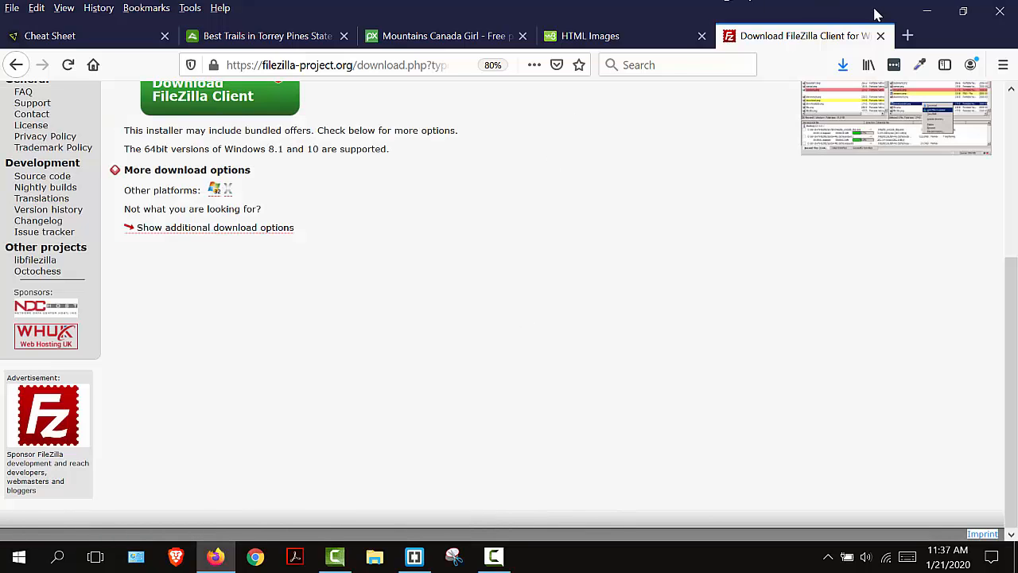
# - Minimize the browser and code editor windows and launch the downloaded FileZilla installer from the desktop
pyautogui.click(935, 14)
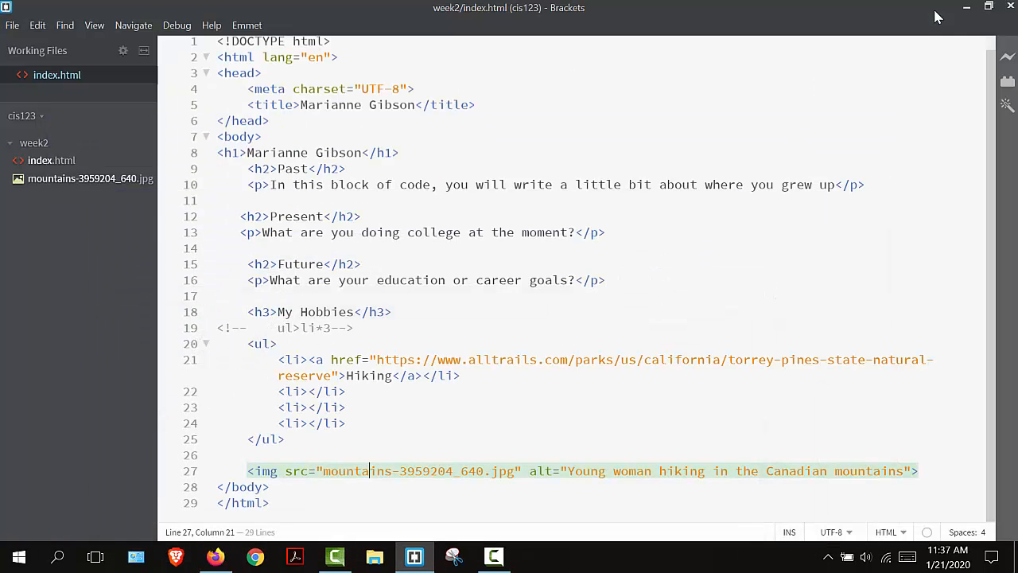
pyautogui.click(927, 11)
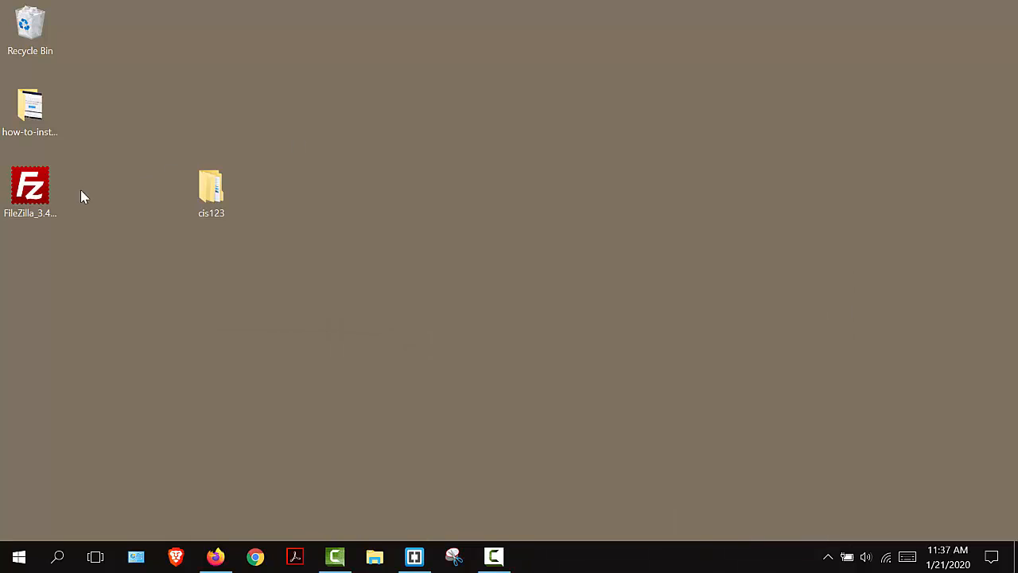
pyautogui.doubleClick(31, 191)
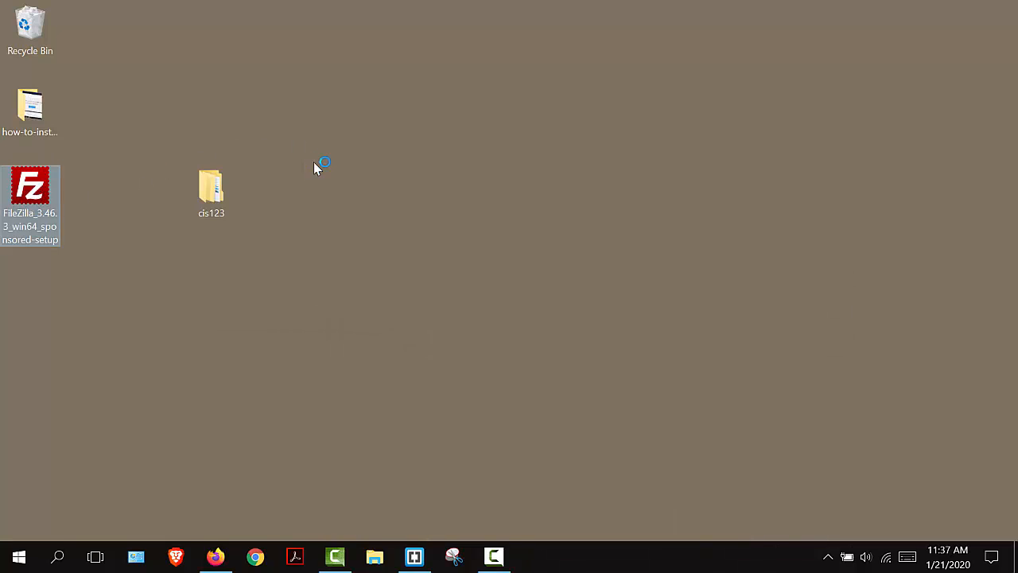
# - Install FileZilla Client 3.46.3 for all users, start it on completion, and dismiss the welcome dialog
pyautogui.click(602, 412)
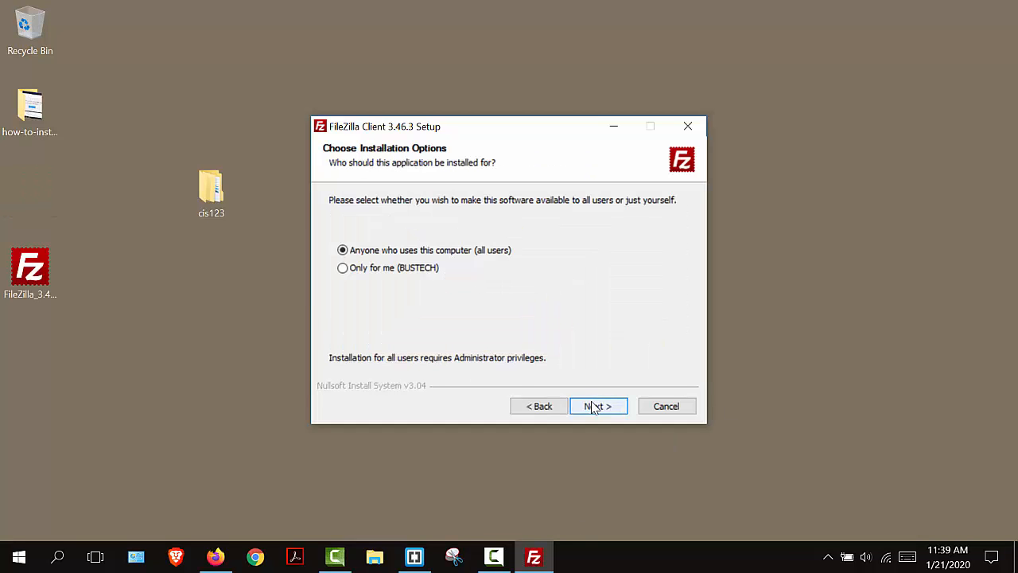
pyautogui.click(598, 405)
pyautogui.click(540, 364)
pyautogui.click(597, 406)
pyautogui.click(595, 412)
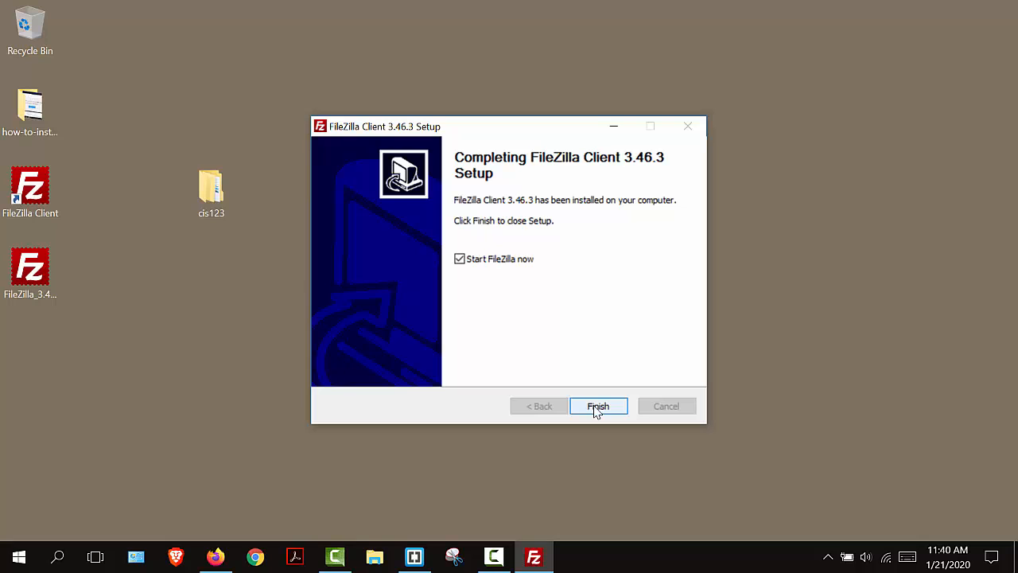
pyautogui.click(597, 406)
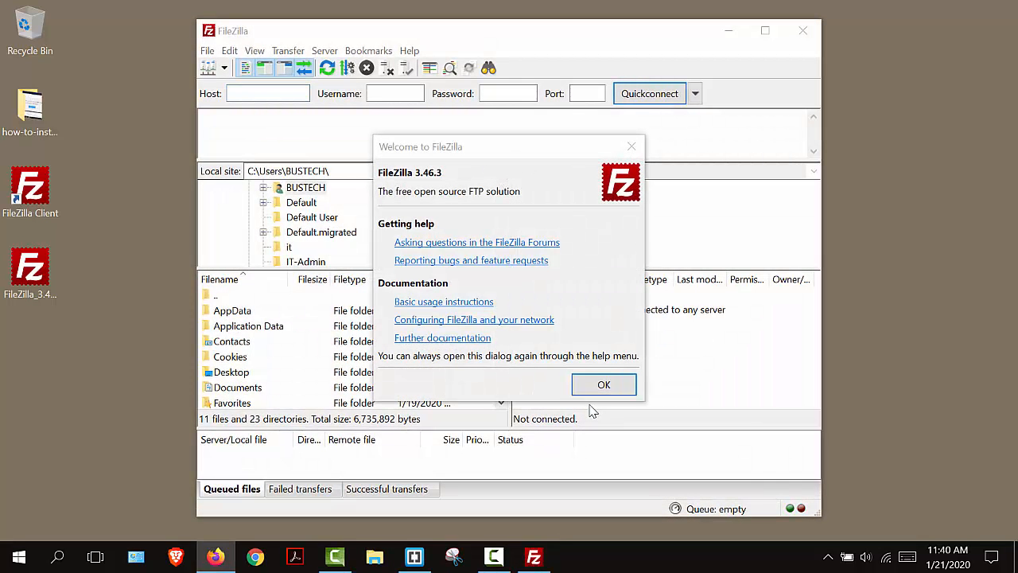
pyautogui.click(598, 384)
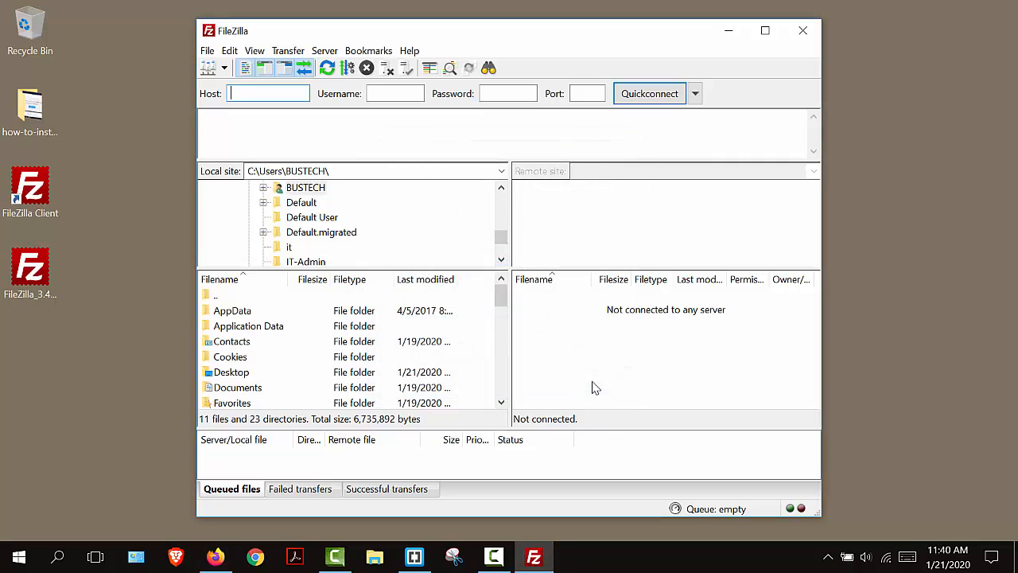
# - Pin FileZilla to the taskbar and move the installer file's desktop icon to just below the Recycle Bin
pyautogui.rightClick(534, 559)
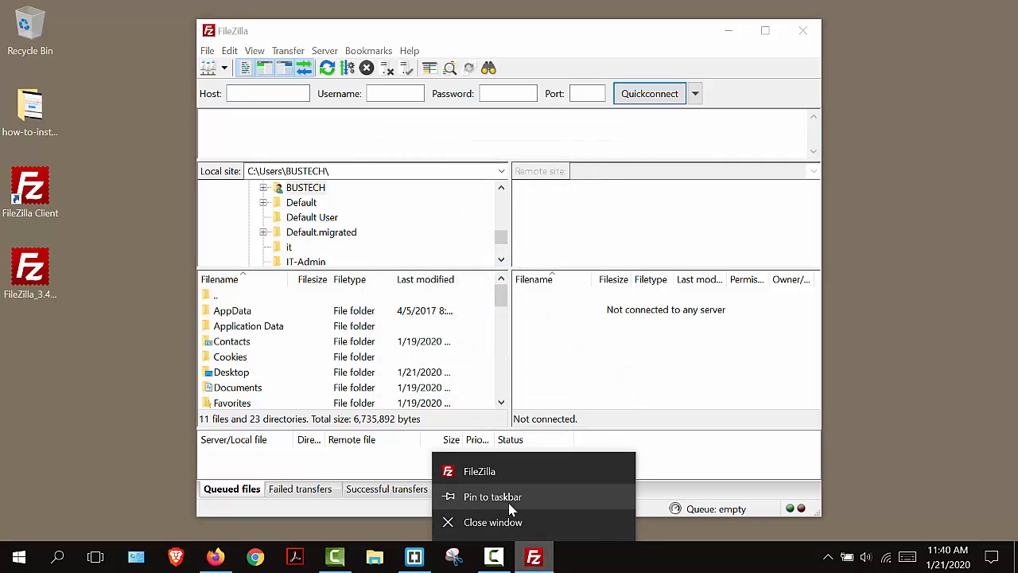
pyautogui.click(512, 509)
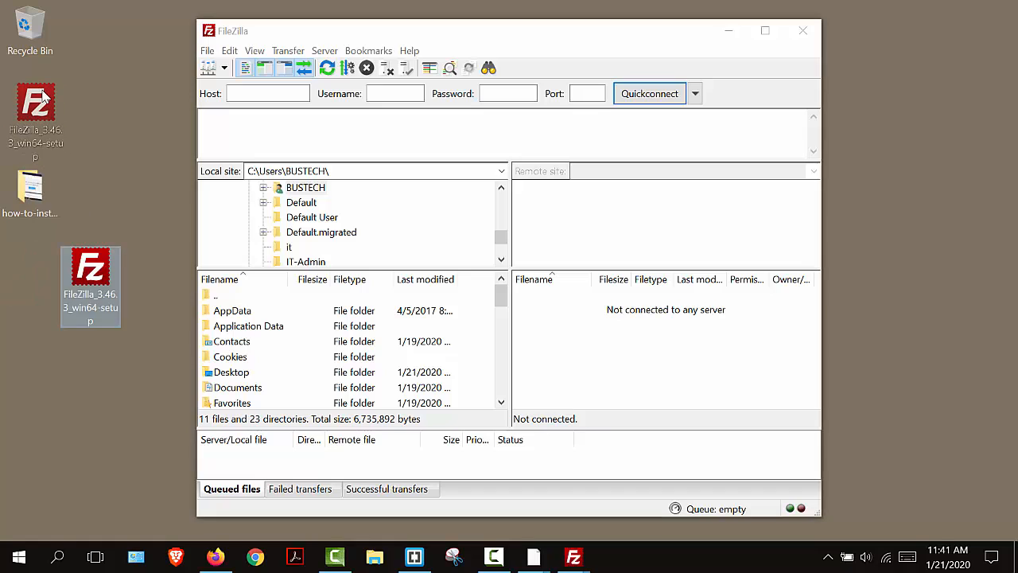
pyautogui.moveTo(44, 97); pyautogui.dragTo(42, 99)
pyautogui.click(279, 94)
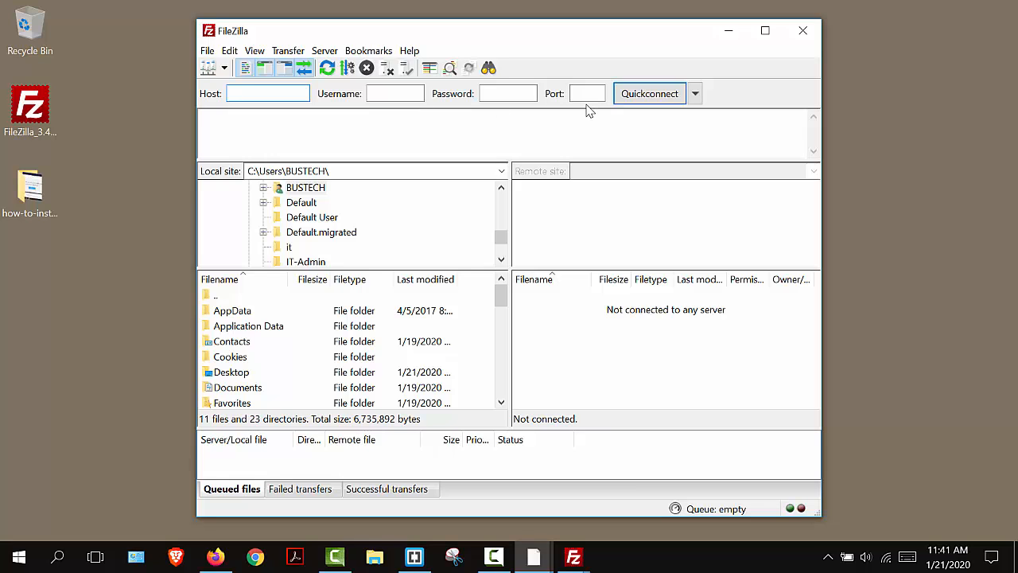
pyautogui.doubleClick(654, 36)
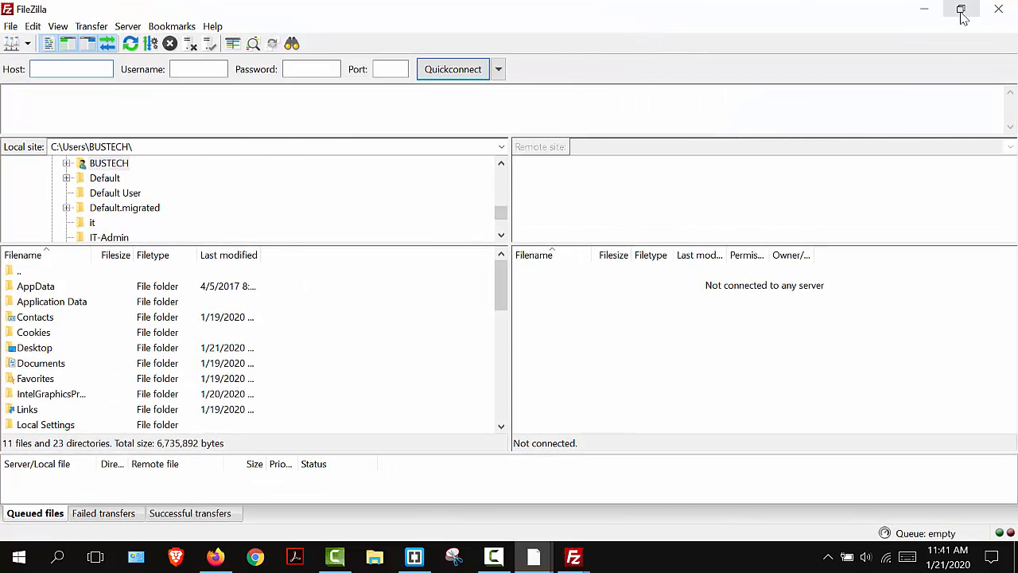
pyautogui.click(962, 11)
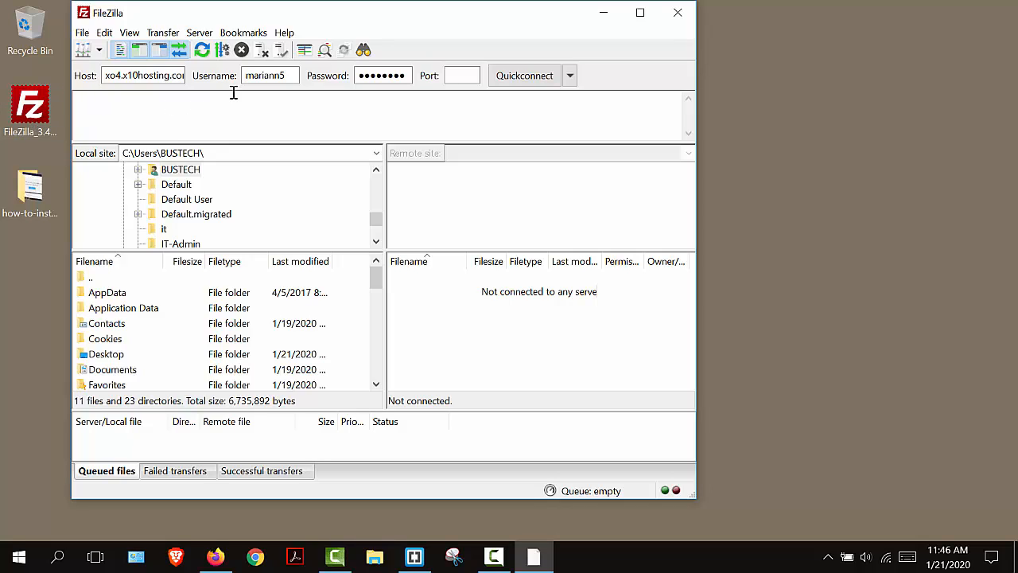
# - Connect to the xo4.x10hosting.com server on port 21, saving passwords and always trusting its certificate, including on the alternative hostnames
pyautogui.click(456, 76)
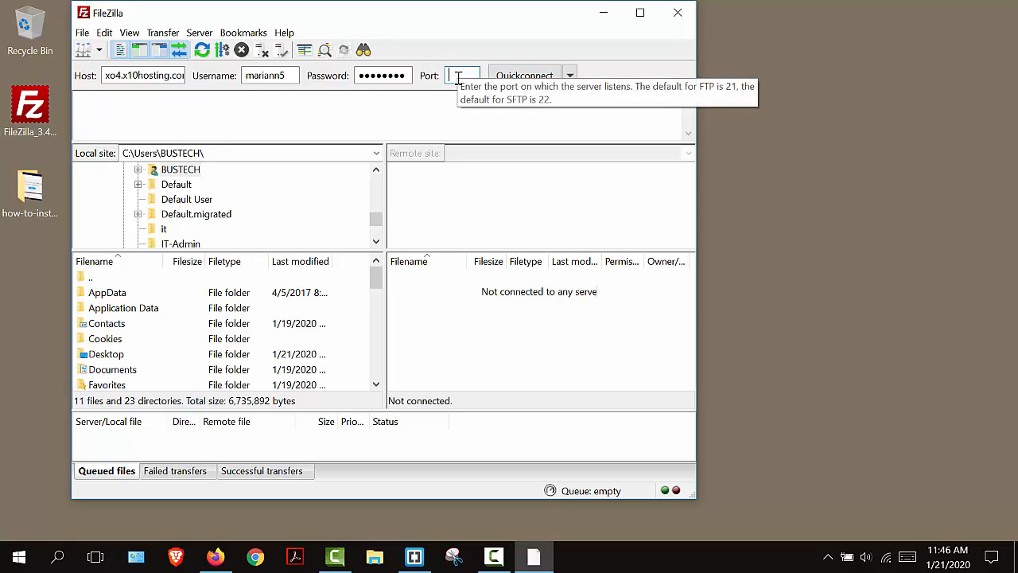
pyautogui.write('21')
pyautogui.click(509, 76)
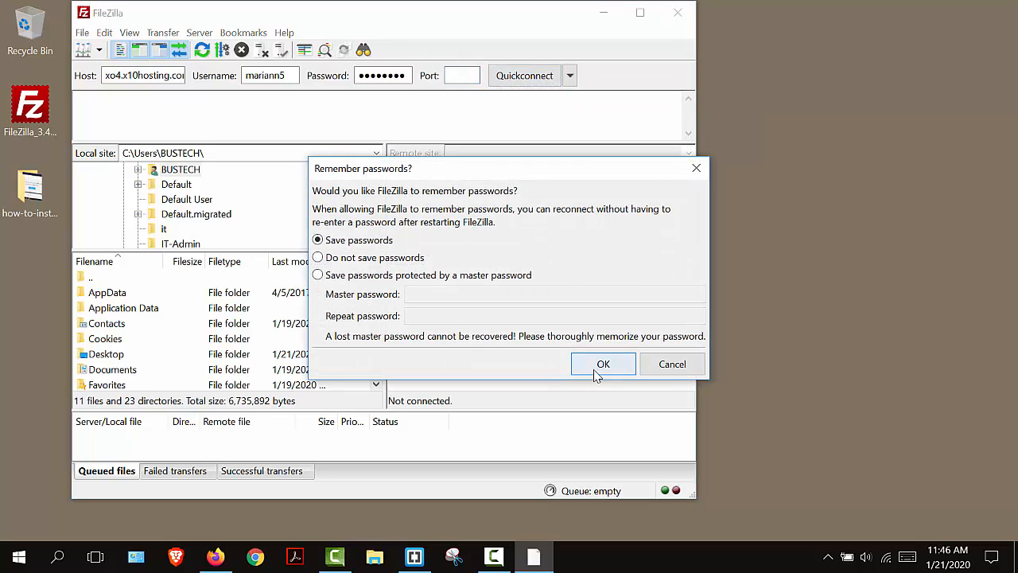
pyautogui.click(601, 366)
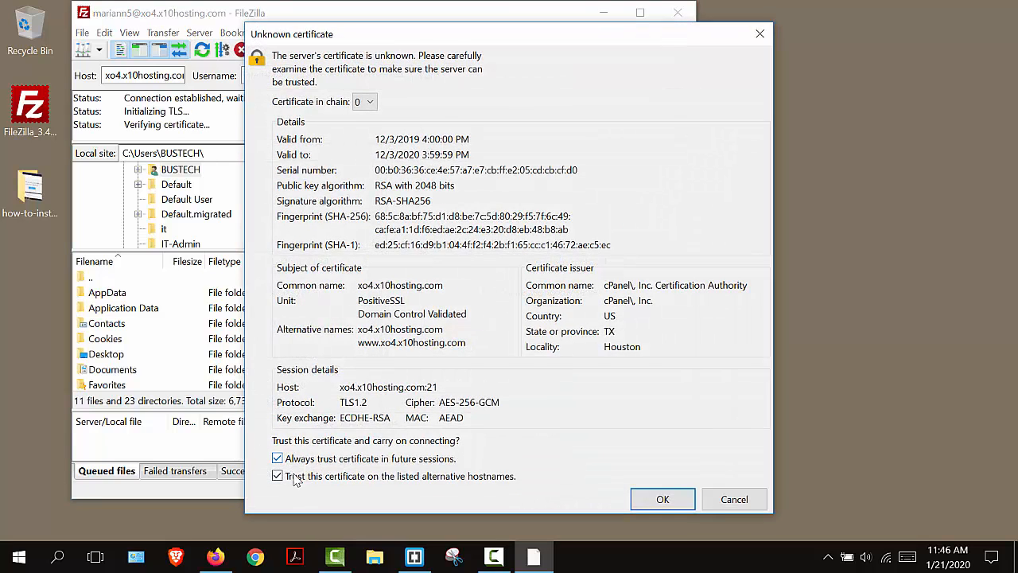
pyautogui.click(658, 513)
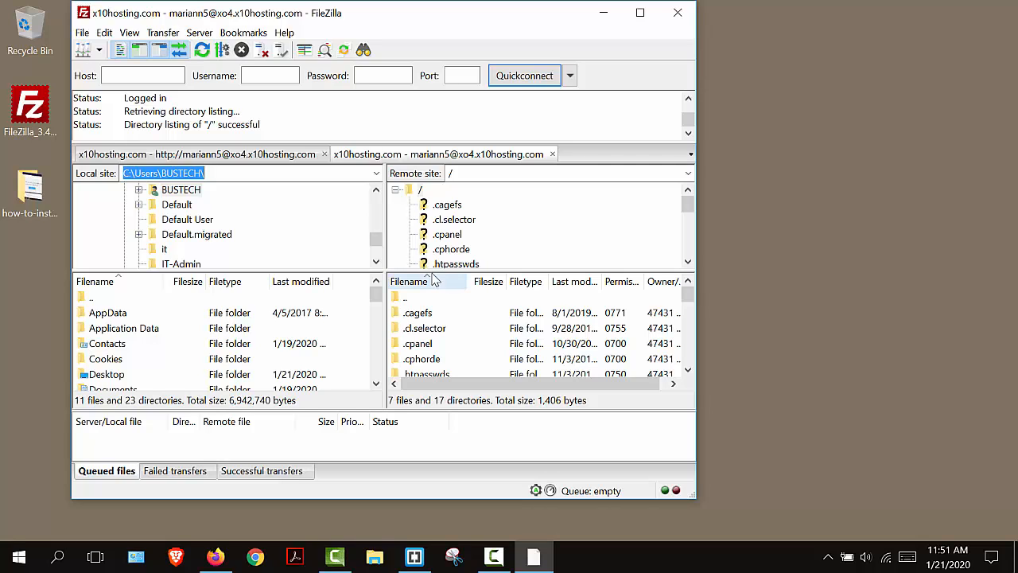
# - Enlarge the remote file list and open the public_html directory on the server
pyautogui.moveTo(503, 269); pyautogui.dragTo(503, 248)
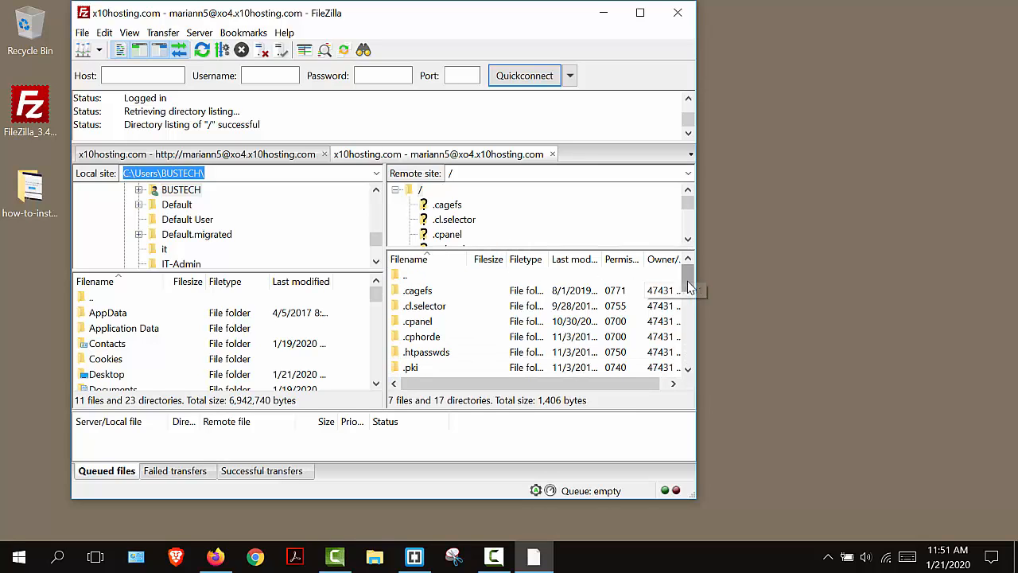
pyautogui.moveTo(689, 277); pyautogui.dragTo(689, 326)
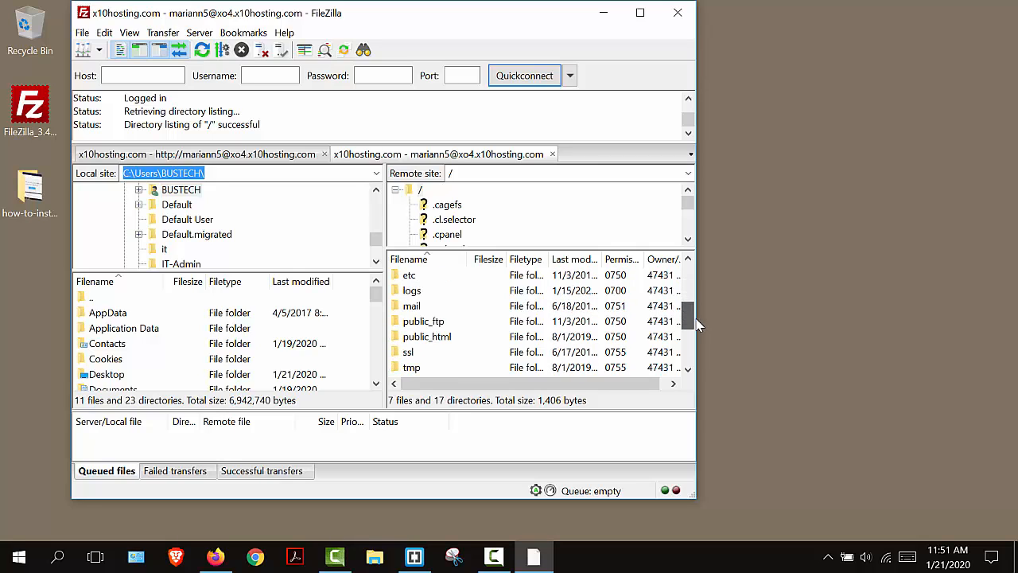
pyautogui.doubleClick(429, 337)
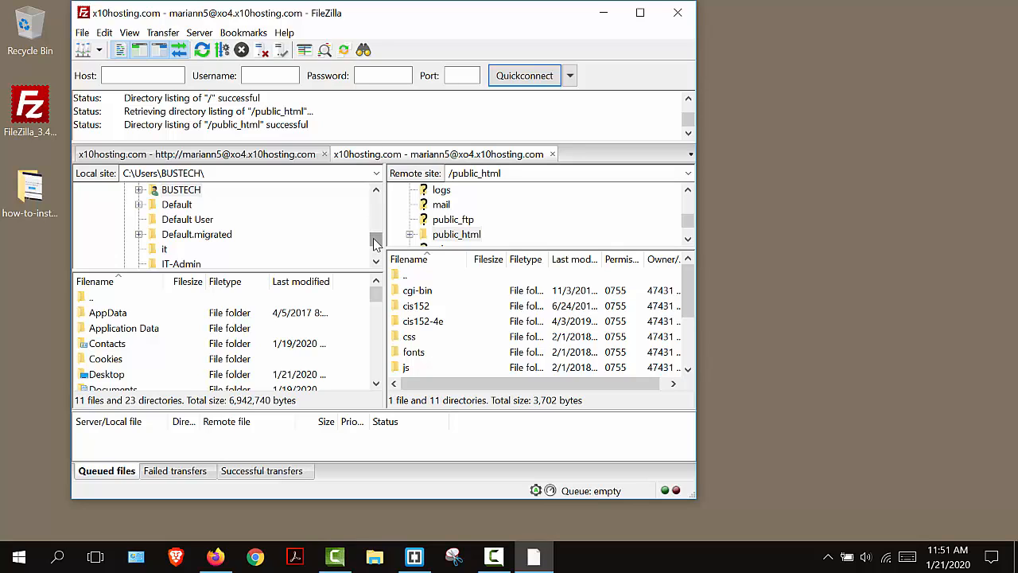
# - Browse the local site through Desktop and cis123 into the week2 folder to view its files
pyautogui.moveTo(376, 242)
pyautogui.mouseDown()
pyautogui.moveTo(376, 256)
pyautogui.moveTo(377, 242)
pyautogui.mouseUp()
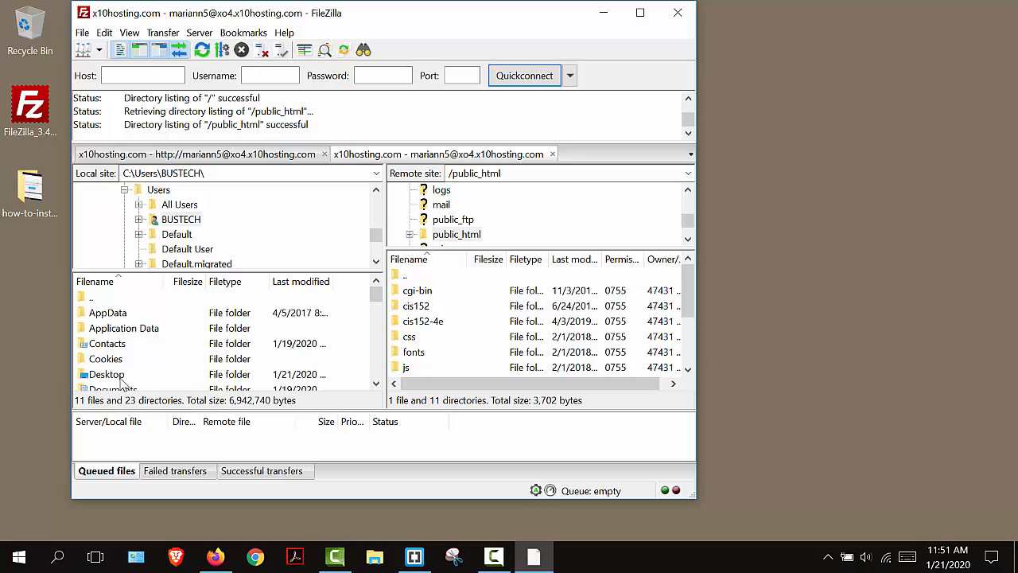
pyautogui.doubleClick(119, 375)
pyautogui.doubleClick(101, 314)
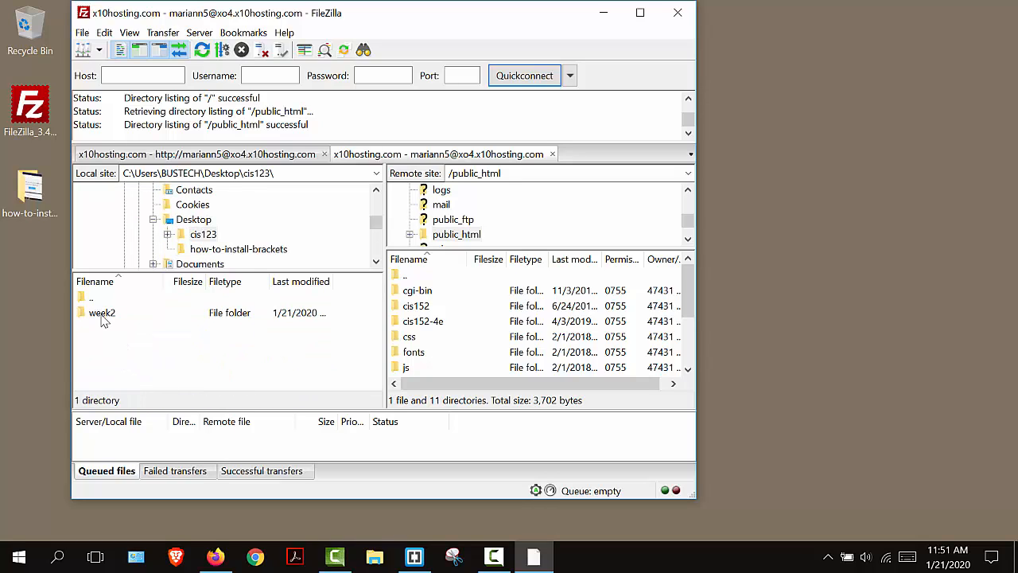
pyautogui.doubleClick(102, 314)
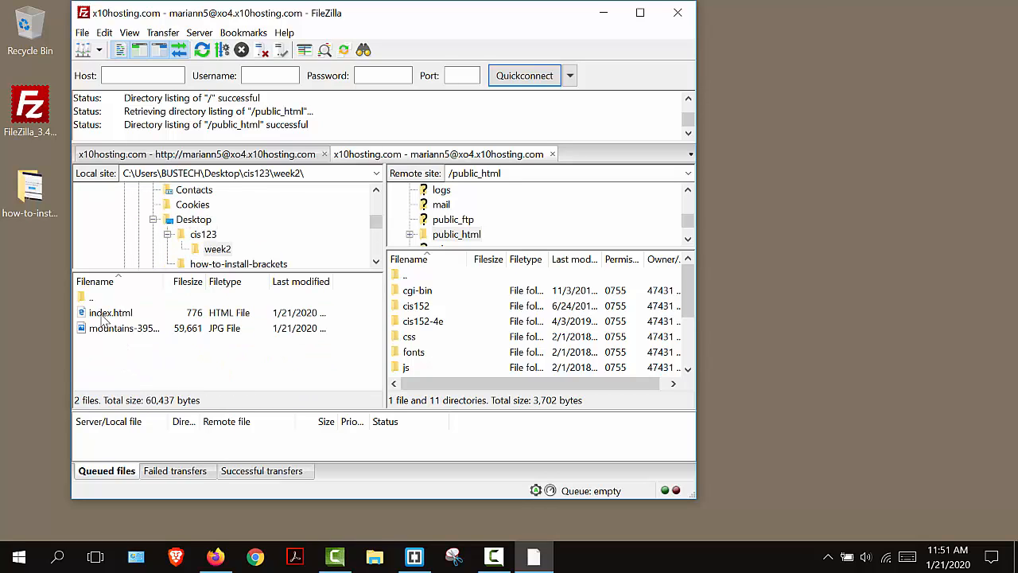
# - Return the local site to the Desktop folder and upload the cis123 folder to public_html
pyautogui.click(203, 234)
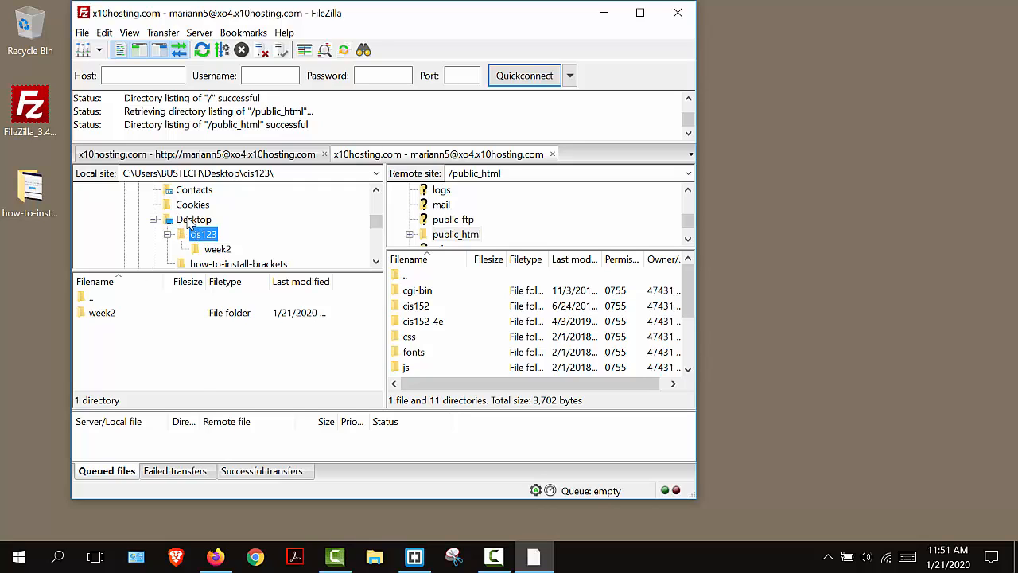
pyautogui.click(191, 221)
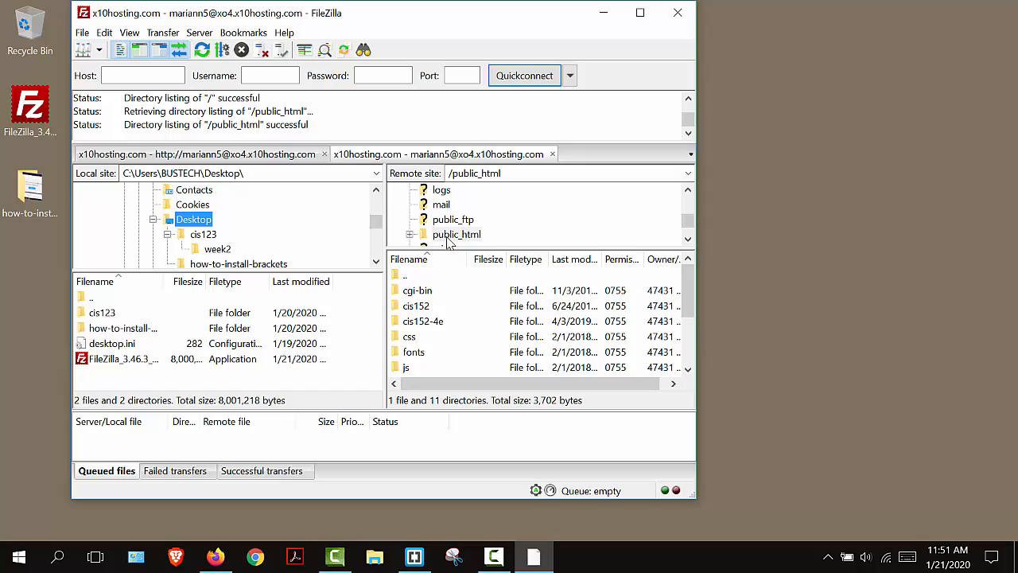
pyautogui.rightClick(84, 314)
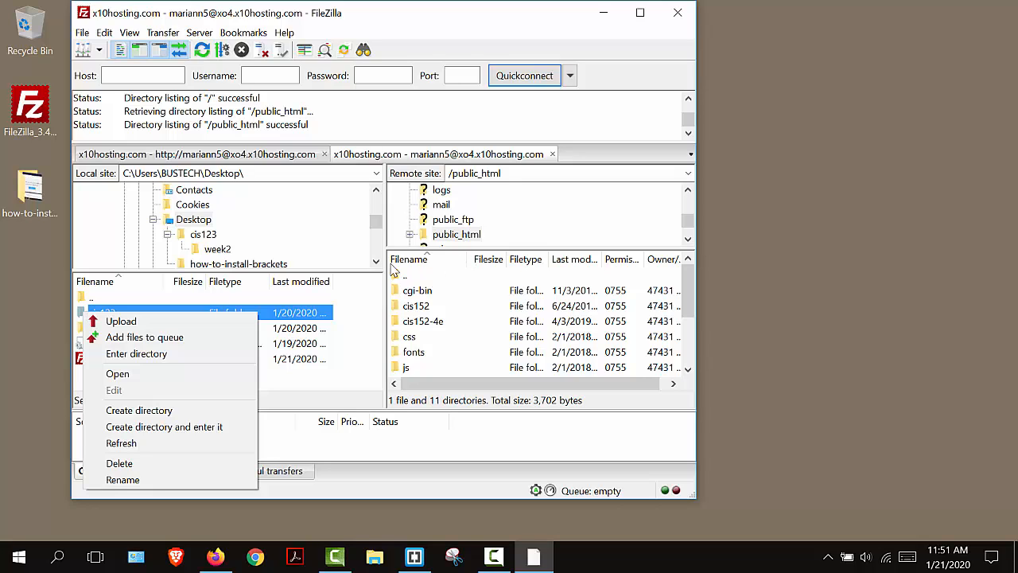
pyautogui.click(120, 321)
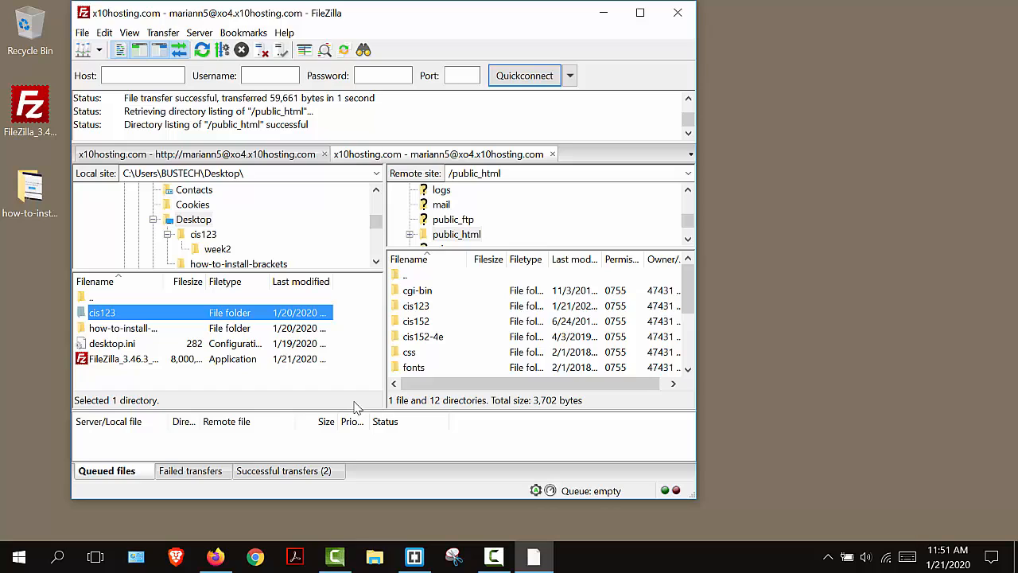
# - Open the uploaded cis123 folder and its week2 subfolder on the server to check the transferred files
pyautogui.doubleClick(411, 310)
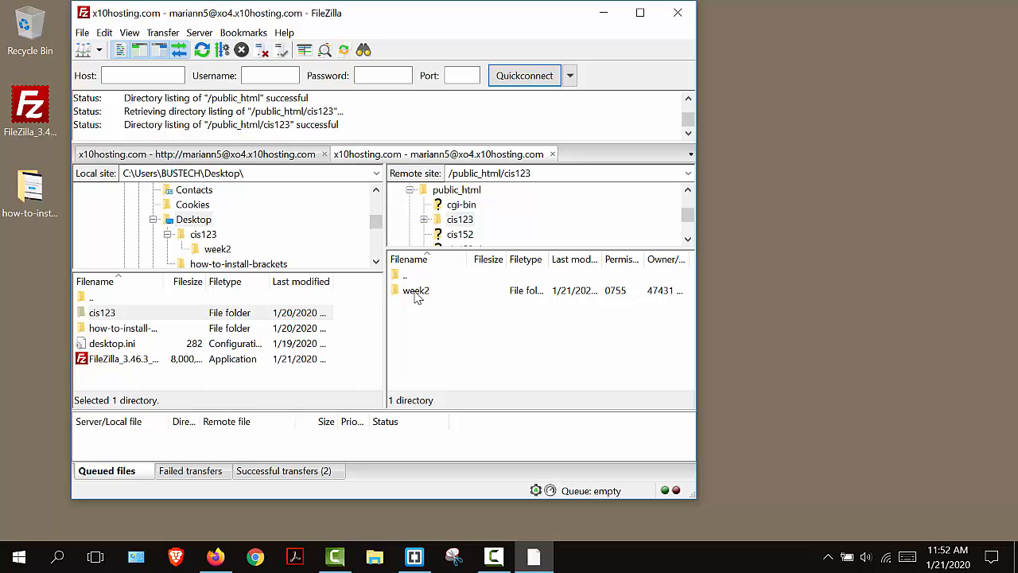
pyautogui.doubleClick(416, 293)
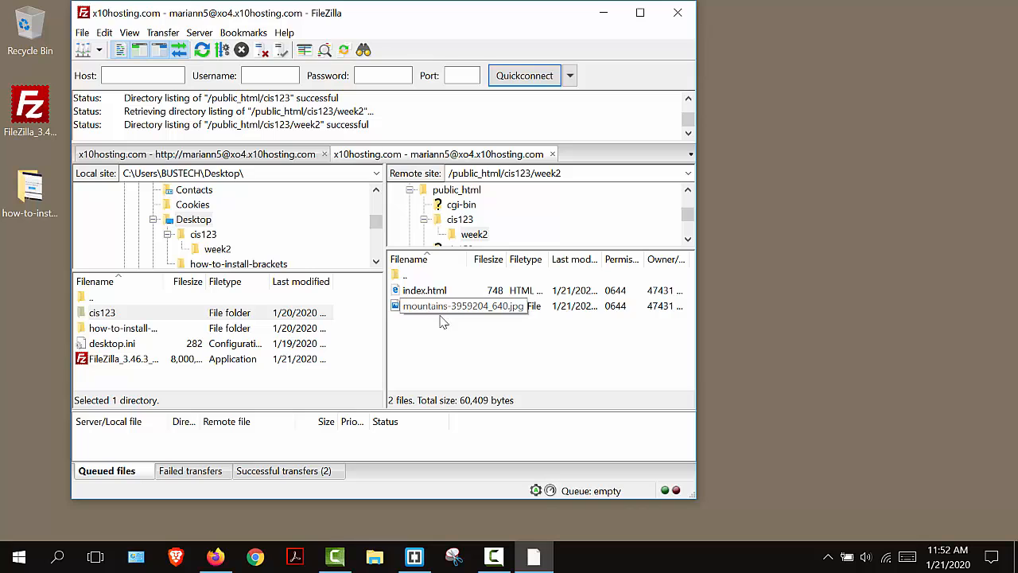
# - Switch to Firefox, open the x10host website in a new tab, and view its cis123/week2 page through to the mountain image
pyautogui.click(216, 557)
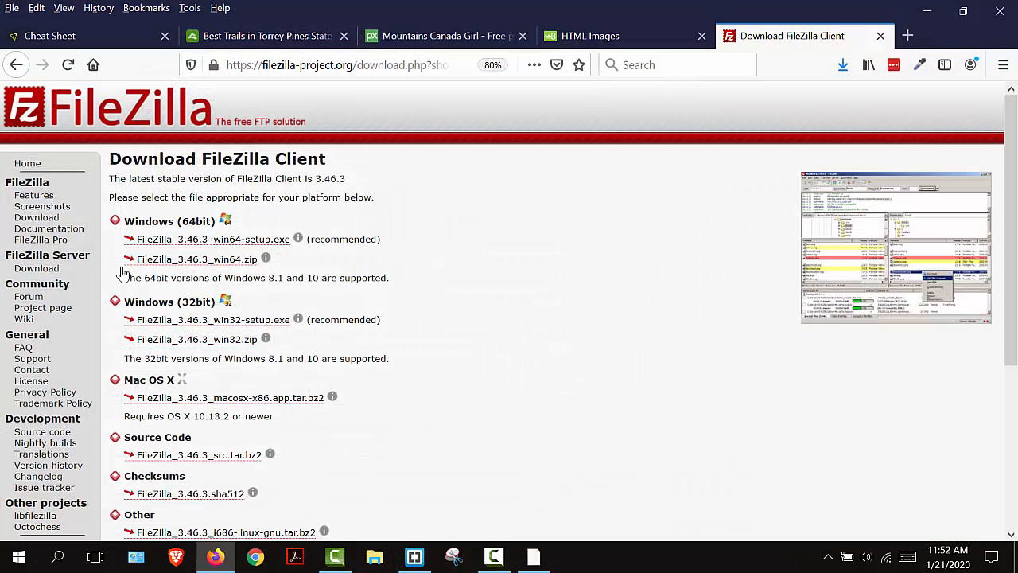
pyautogui.click(908, 36)
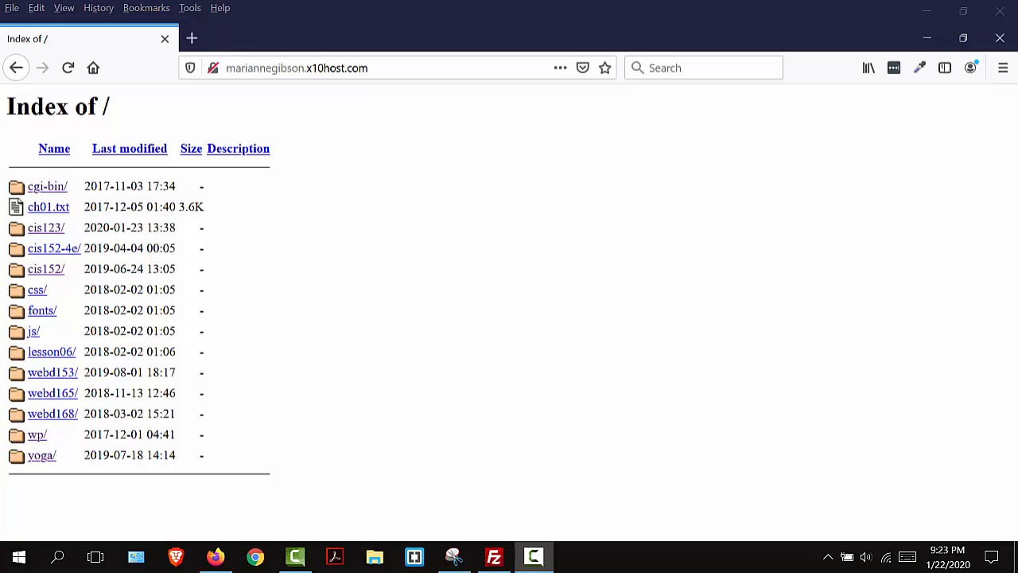
pyautogui.moveTo(537, 225); pyautogui.dragTo(213, 231)
pyautogui.moveTo(321, 268); pyautogui.dragTo(296, 181)
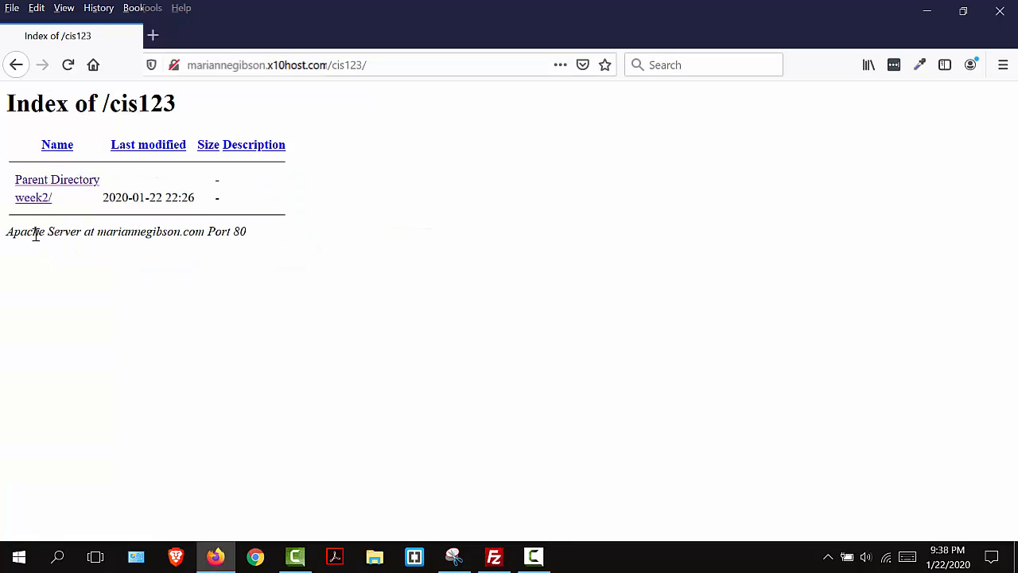
pyautogui.click(35, 201)
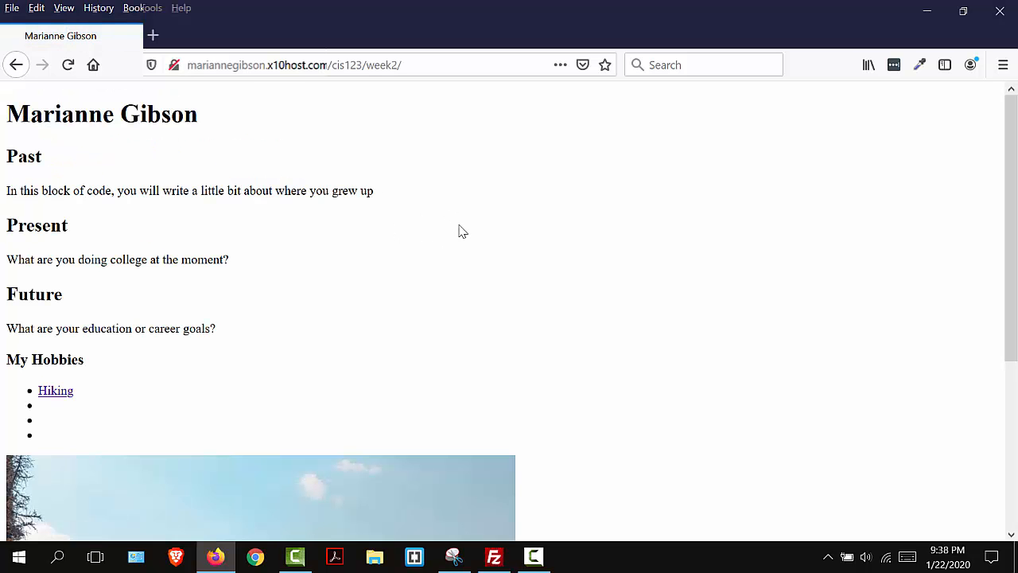
pyautogui.scroll(-3, 464, 232)
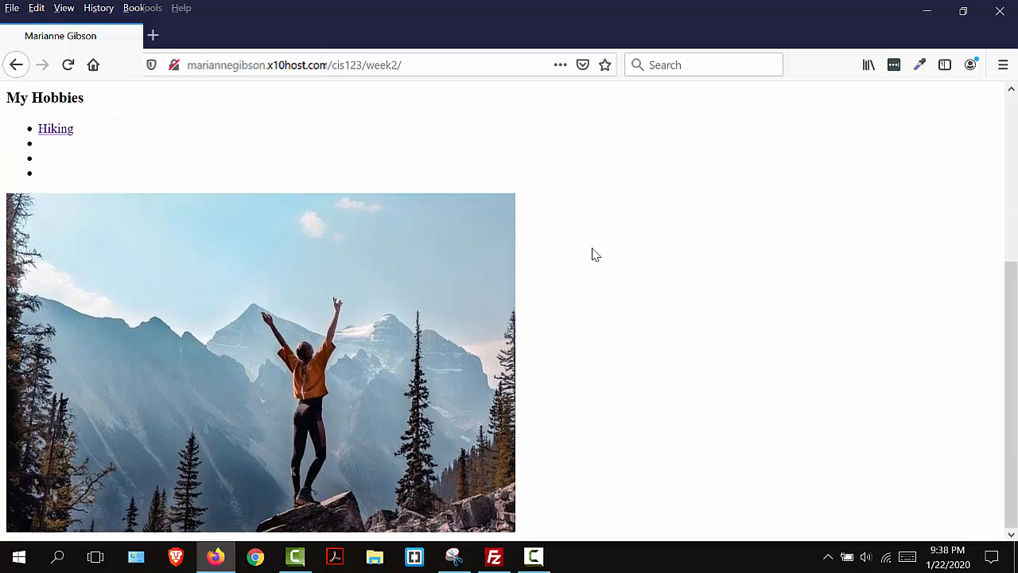
pyautogui.scroll(2, 595, 262)
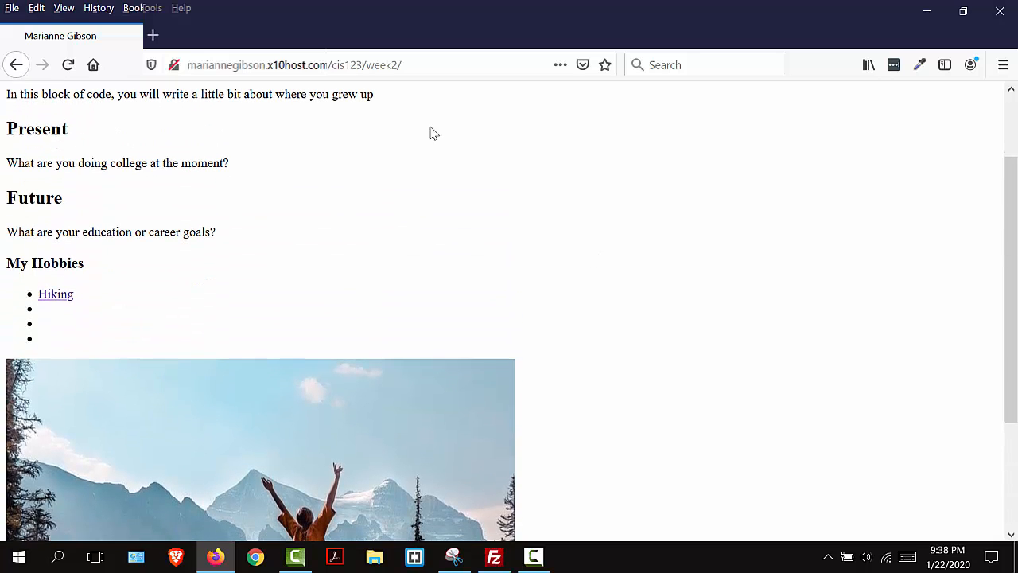
# - Copy the /cis123/week2/ part of the published page's web address
pyautogui.rightClick(388, 64)
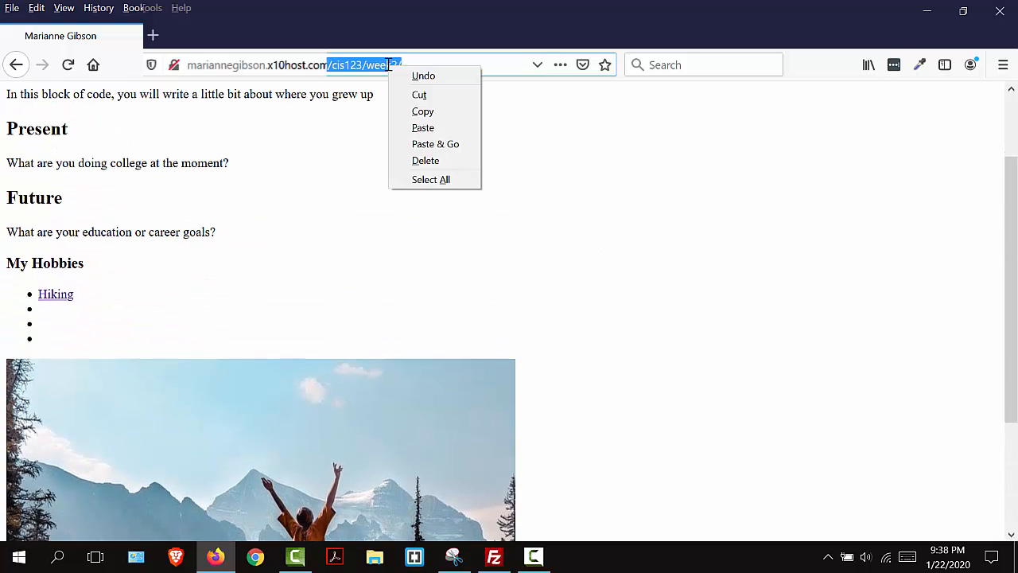
pyautogui.click(402, 110)
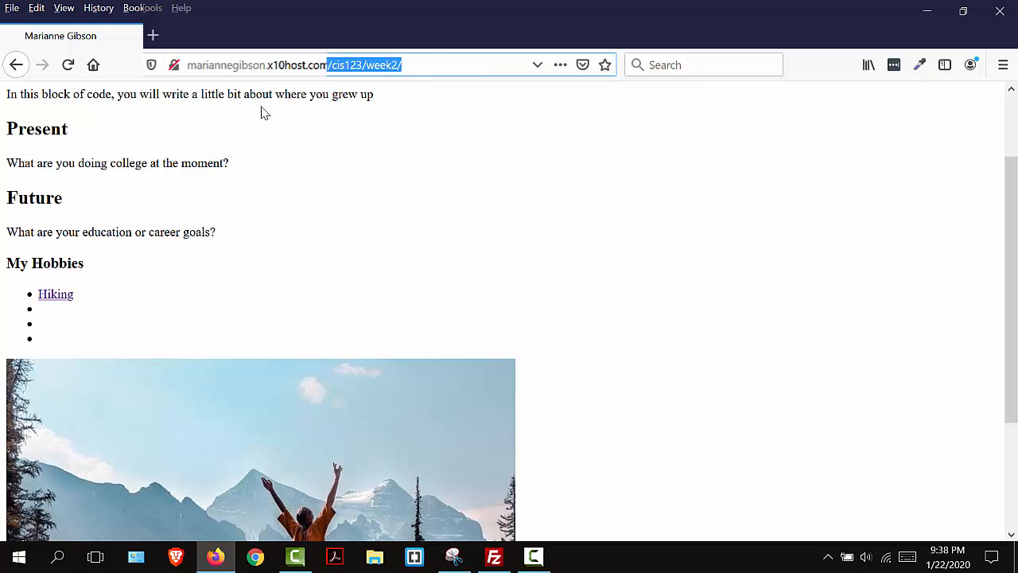
pyautogui.scroll(-2, 422, 249)
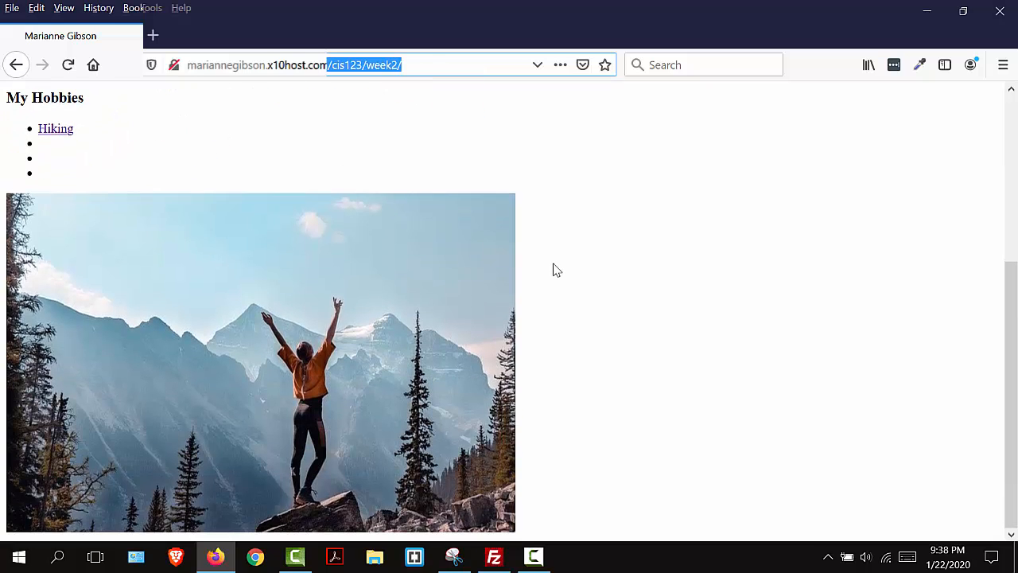